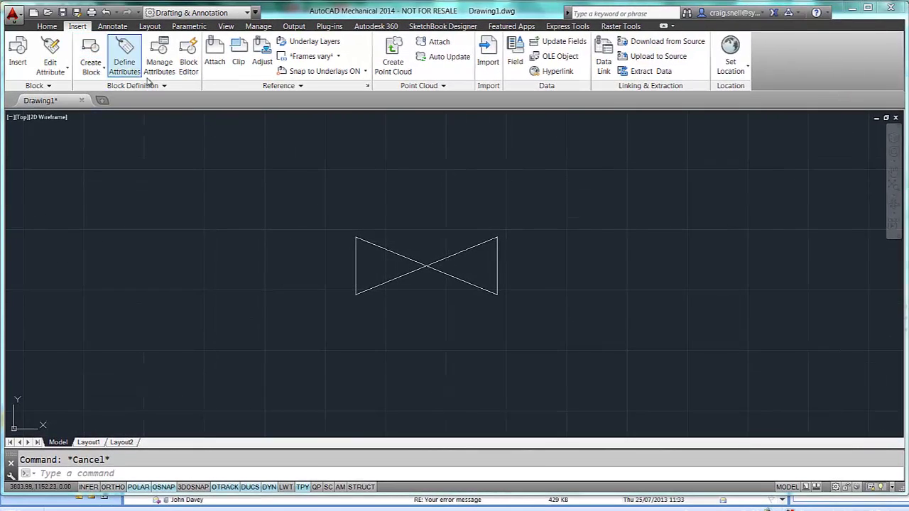
Step: Define the bow-tie as block 'gate valve' based at its left-edge midpoint and open it in the Block Editor
{"action": "left_click", "coordinate": [90, 55]}
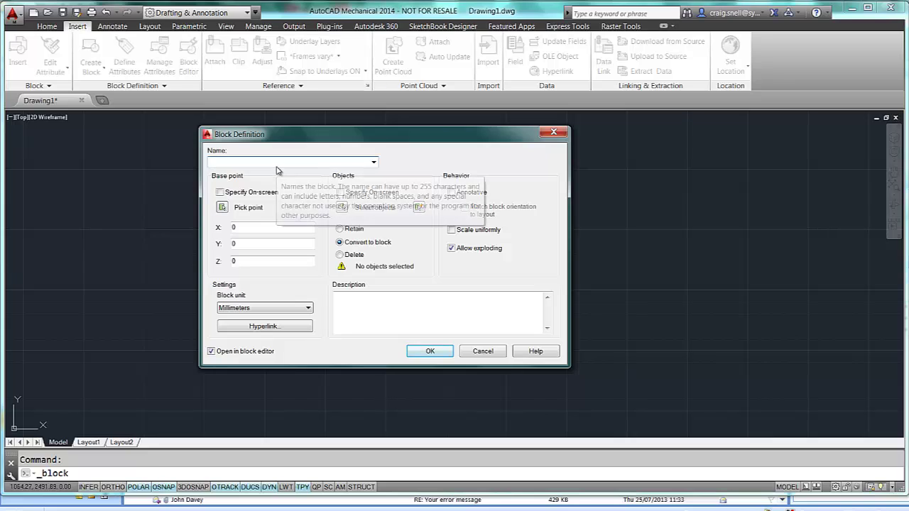
{"action": "type", "text": "gate valve"}
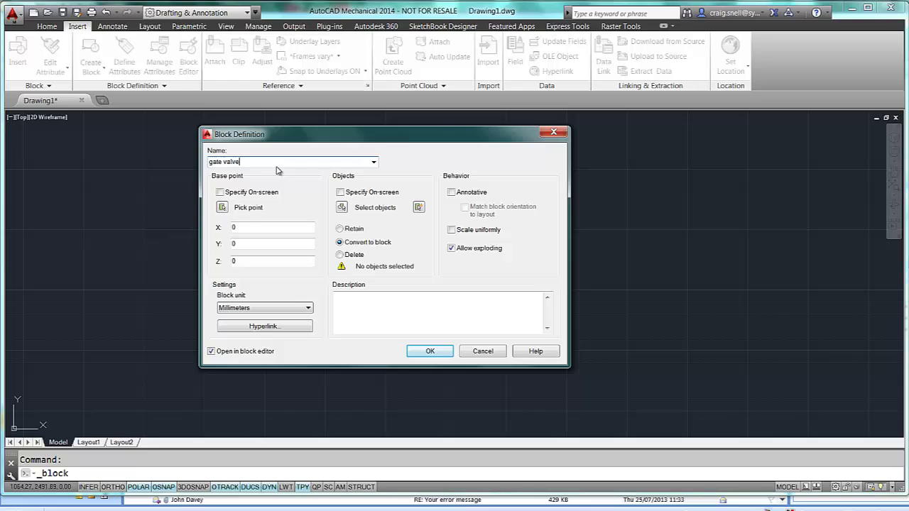
{"action": "left_click", "coordinate": [222, 208]}
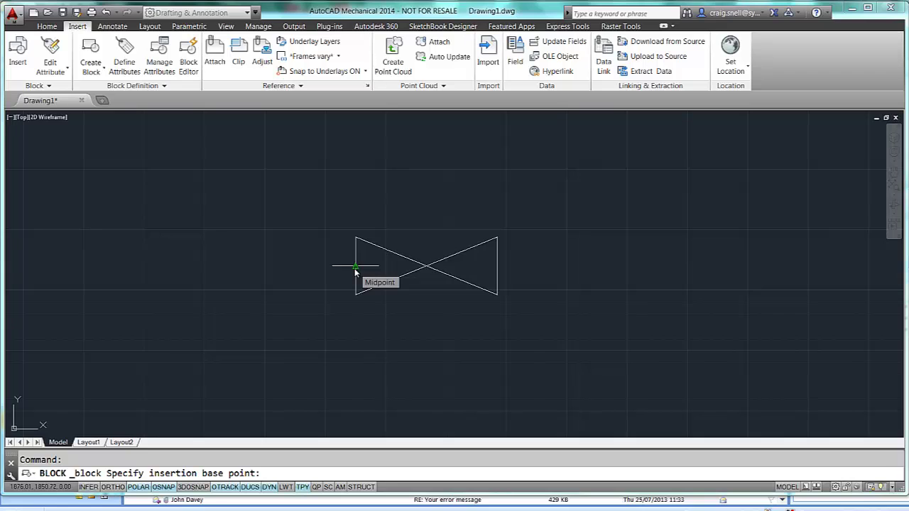
{"action": "left_click", "coordinate": [355, 267]}
{"action": "left_click", "coordinate": [342, 208]}
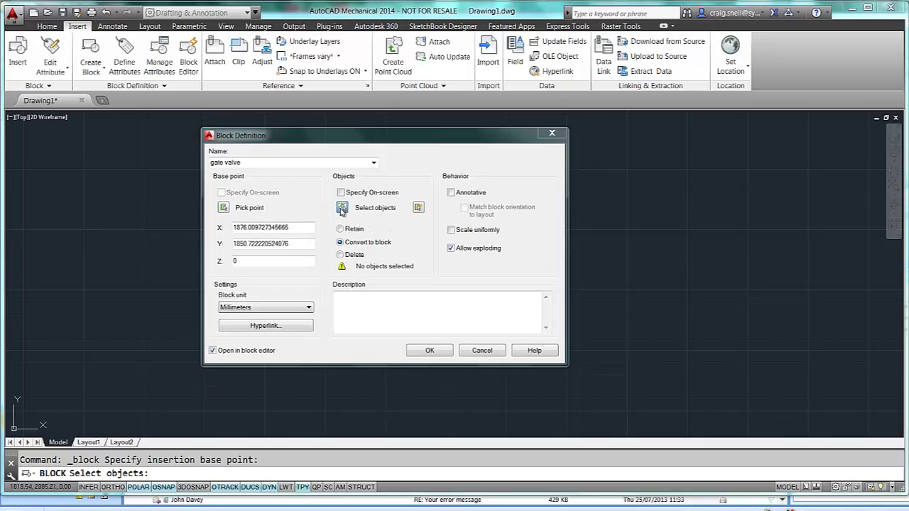
{"action": "left_click", "coordinate": [318, 210]}
{"action": "left_click", "coordinate": [532, 318]}
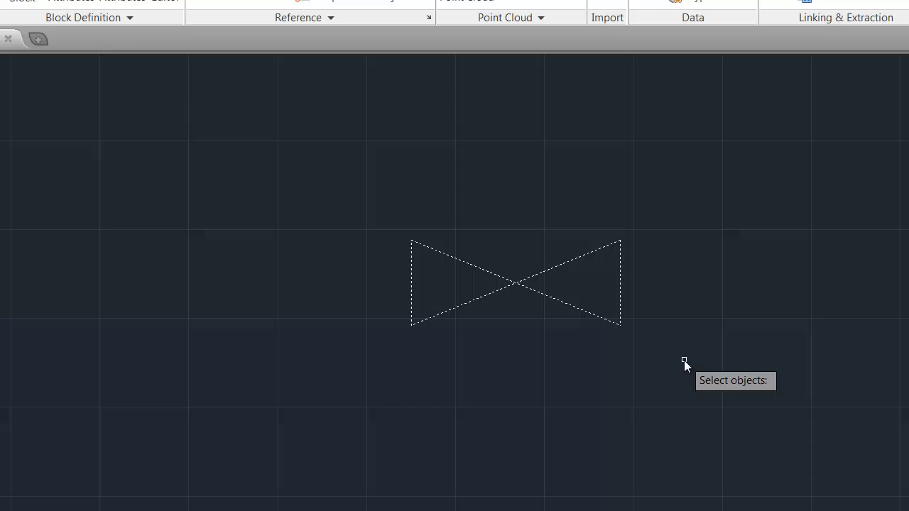
{"action": "key", "text": "Return"}
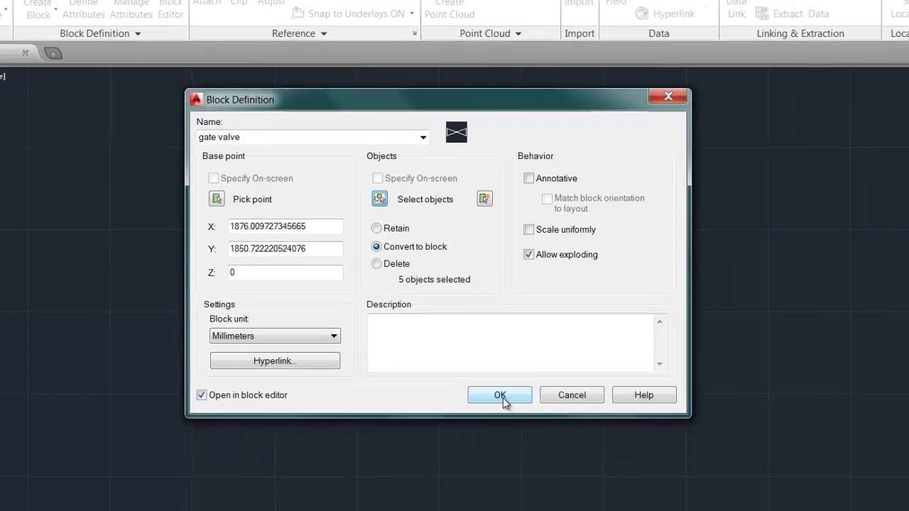
{"action": "left_click", "coordinate": [501, 397]}
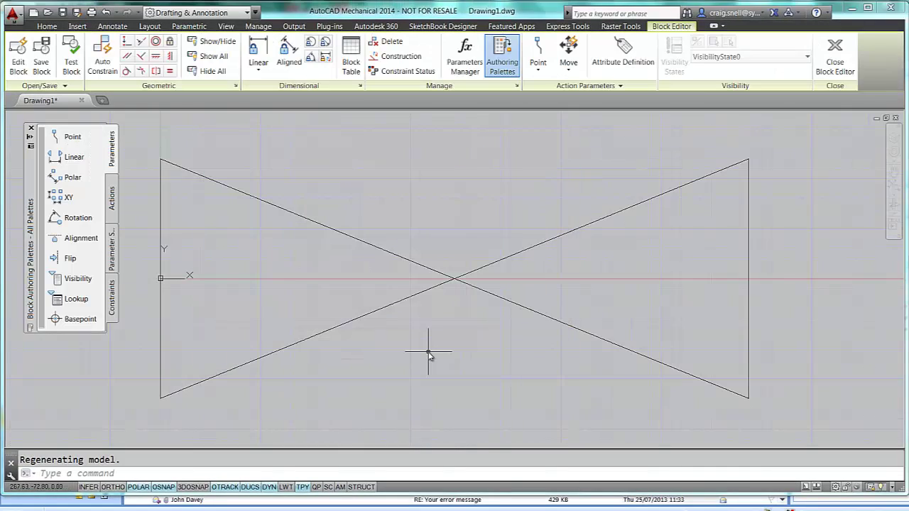
Step: Add an alignment parameter based at the left-edge midpoint, aimed toward the valve's right edge
{"action": "scroll", "coordinate": [402, 320], "scroll_direction": "down", "scroll_amount": 4}
{"action": "mouse_move", "coordinate": [417, 315]}
{"action": "middle_mouse_down"}
{"action": "mouse_move", "coordinate": [453, 301]}
{"action": "mouse_move", "coordinate": [446, 276]}
{"action": "middle_mouse_up"}
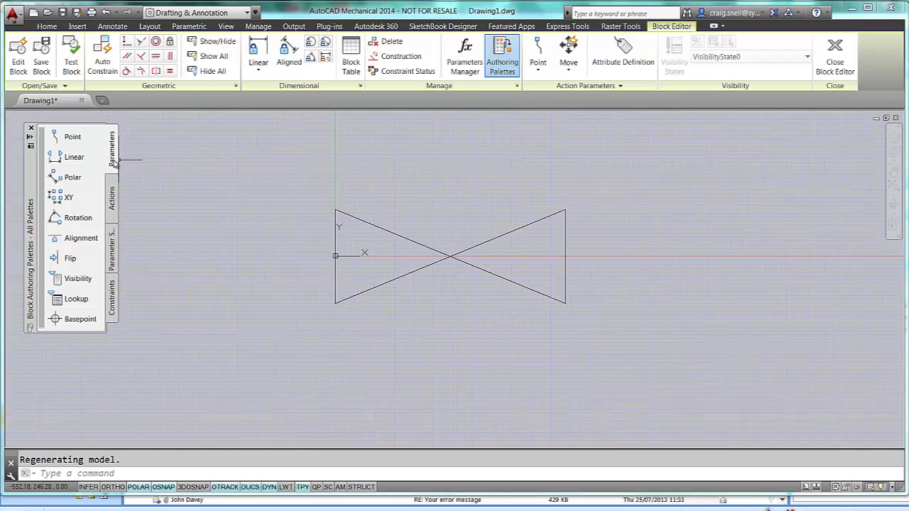
{"action": "left_click", "coordinate": [112, 200]}
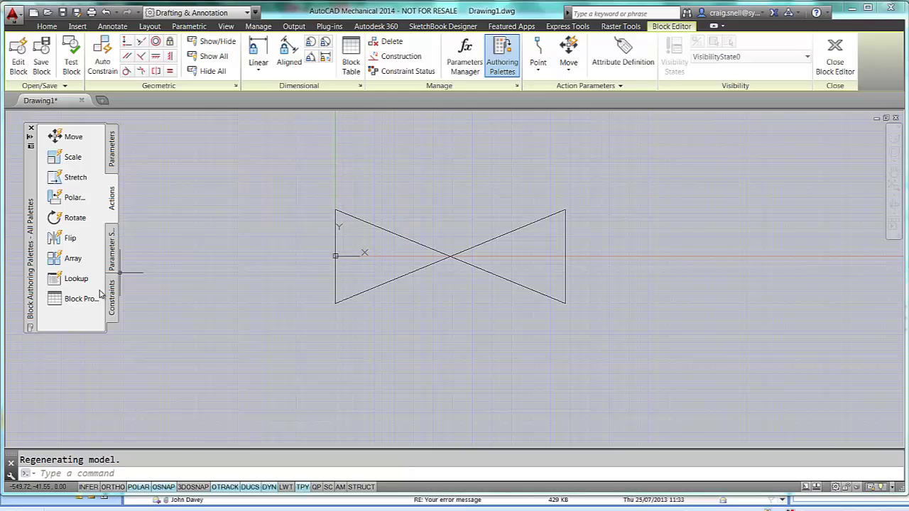
{"action": "left_click", "coordinate": [112, 164]}
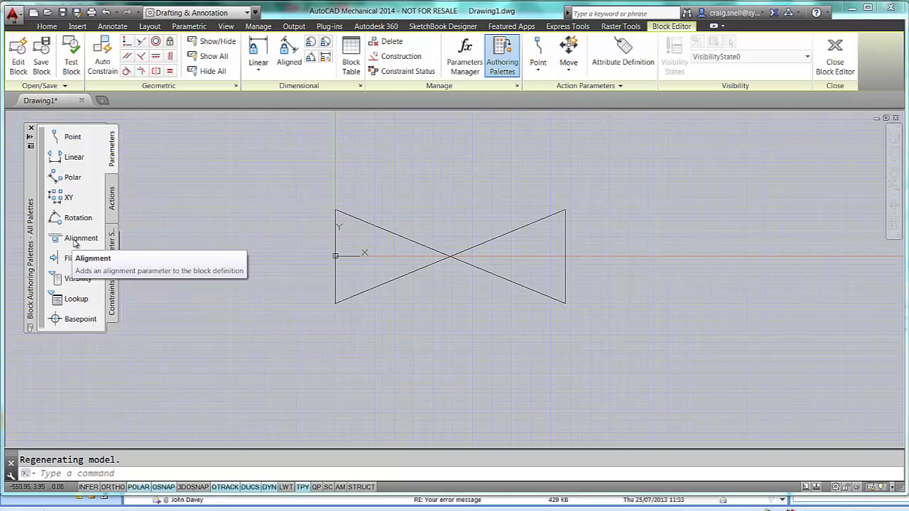
{"action": "left_click", "coordinate": [75, 240]}
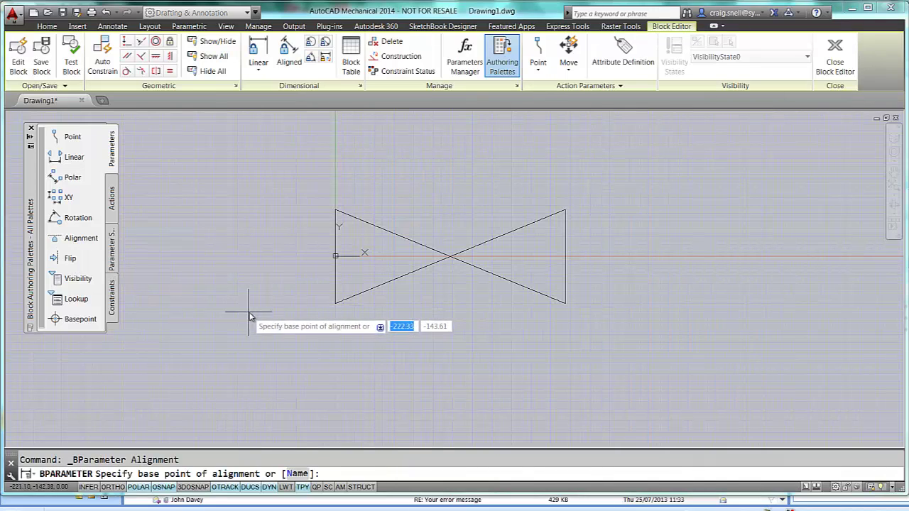
{"action": "left_click", "coordinate": [335, 256]}
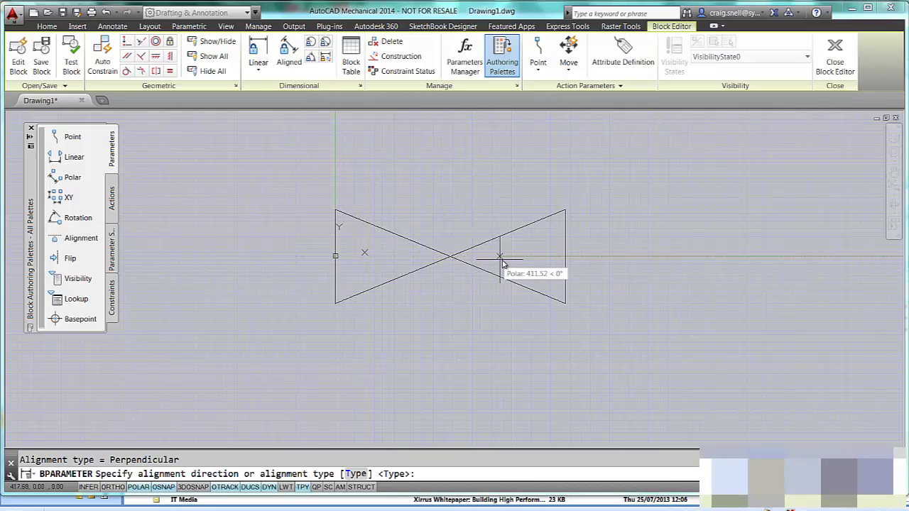
{"action": "left_click", "coordinate": [564, 258]}
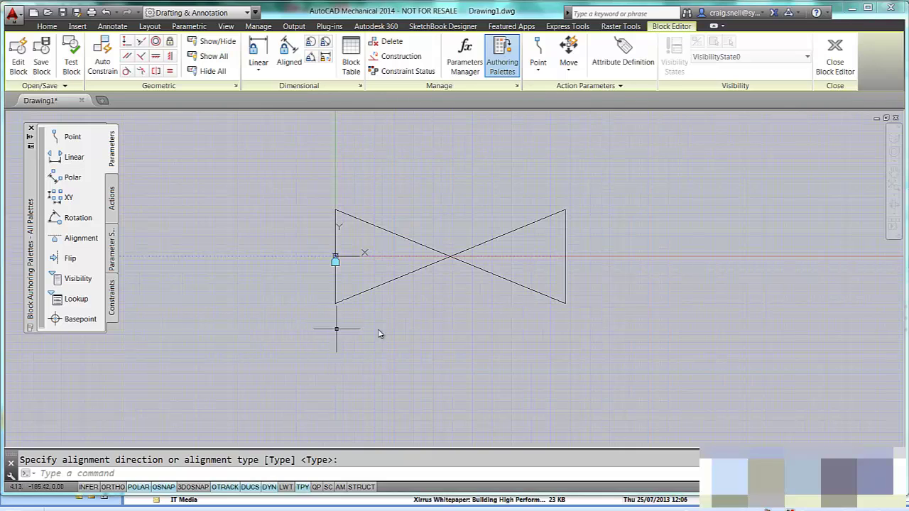
Step: Save the gate valve block changes, close the editor, and insert a copy beside the original
{"action": "left_click", "coordinate": [836, 53]}
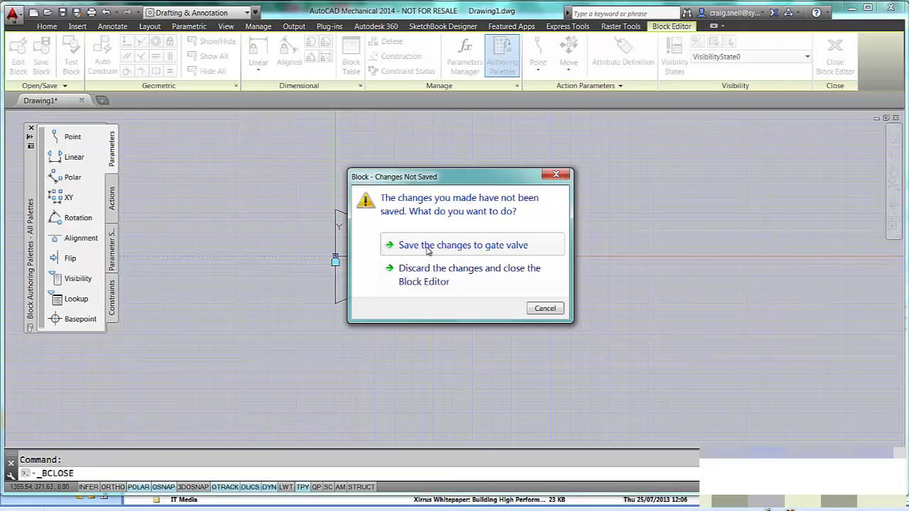
{"action": "left_click", "coordinate": [428, 247]}
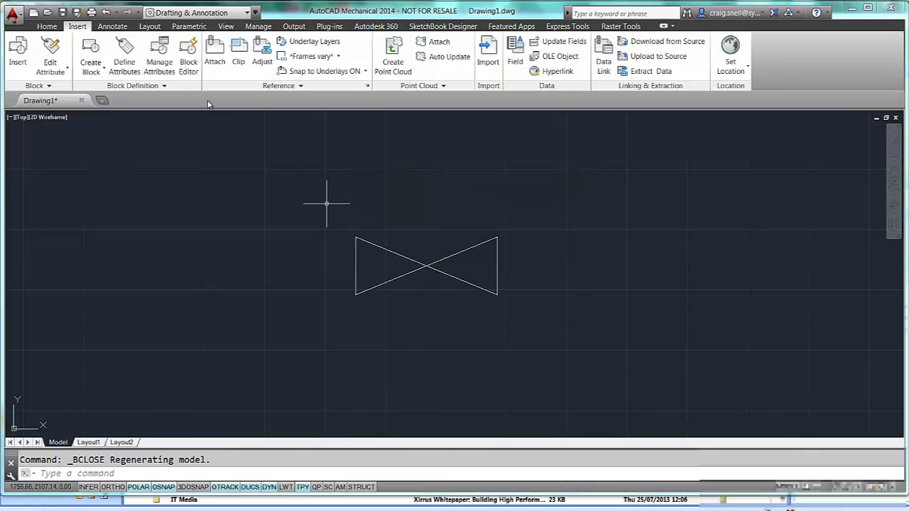
{"action": "left_click", "coordinate": [17, 51]}
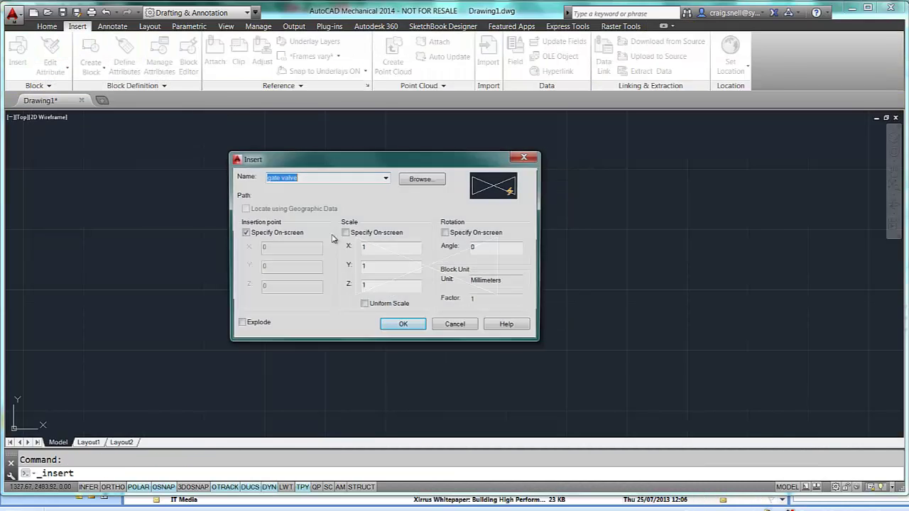
{"action": "left_click", "coordinate": [404, 325]}
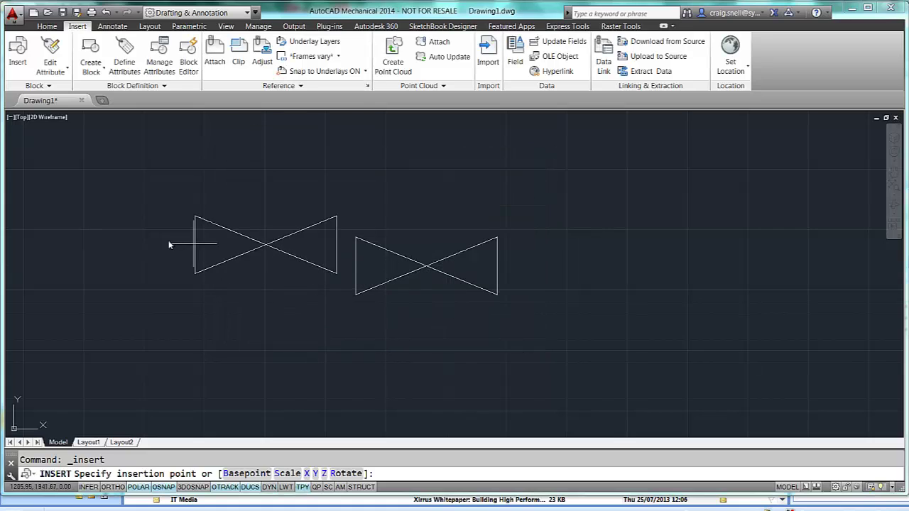
{"action": "left_click", "coordinate": [160, 241]}
Step: Insert a third gate valve to the right and zoom out to see the row
{"action": "key", "text": "Return"}
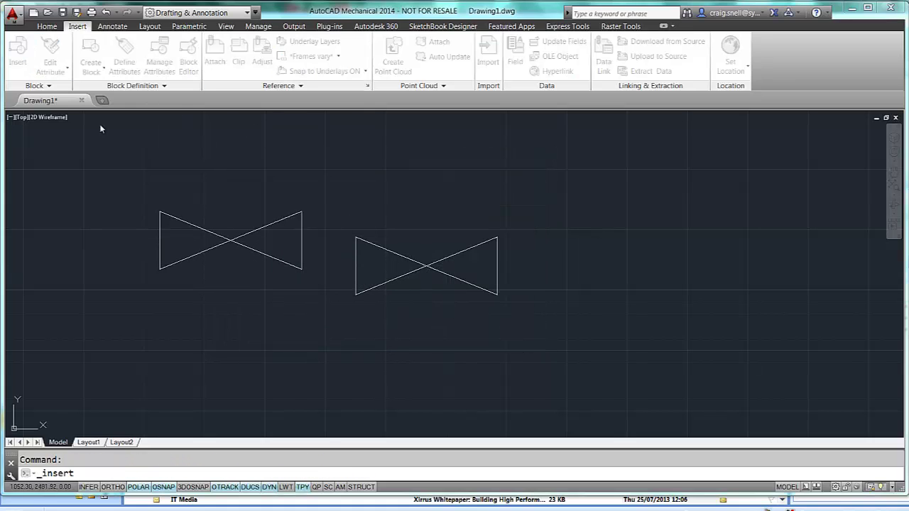
{"action": "left_click", "coordinate": [412, 328]}
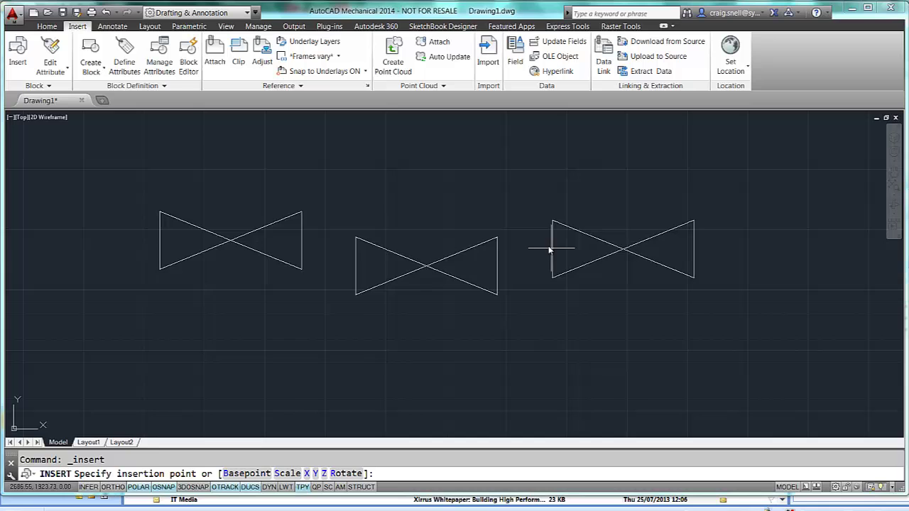
{"action": "left_click", "coordinate": [539, 218]}
{"action": "scroll", "coordinate": [432, 306], "scroll_direction": "down", "scroll_amount": 5}
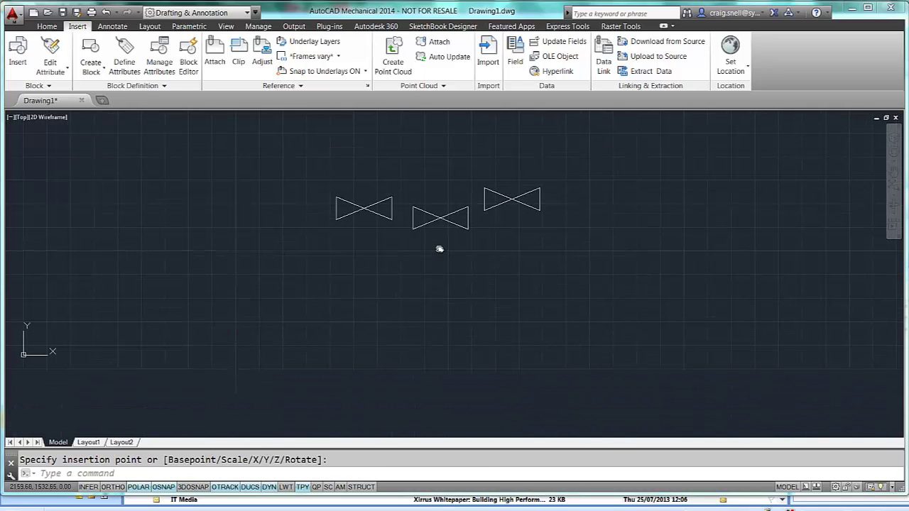
Step: Draw a four-segment W-shaped zigzag line below the row of valves
{"action": "left_click", "coordinate": [46, 26]}
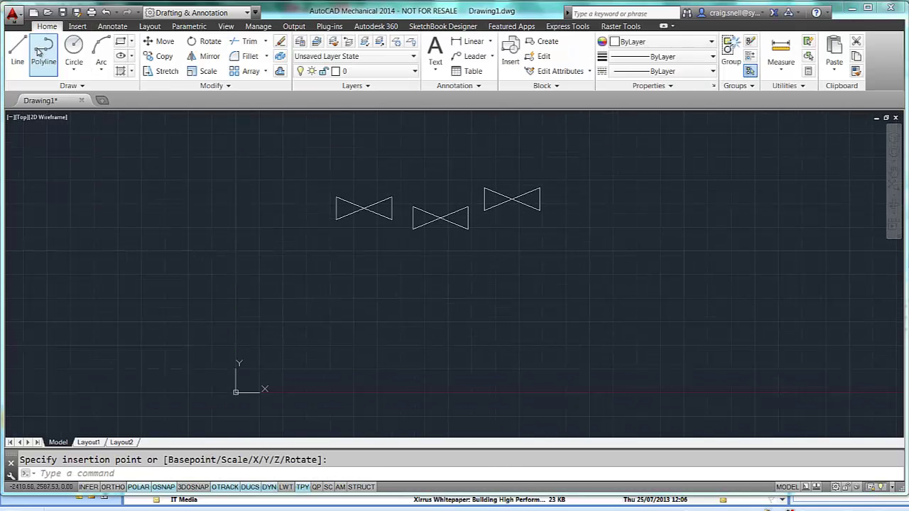
{"action": "left_click", "coordinate": [17, 48]}
{"action": "left_click", "coordinate": [234, 246]}
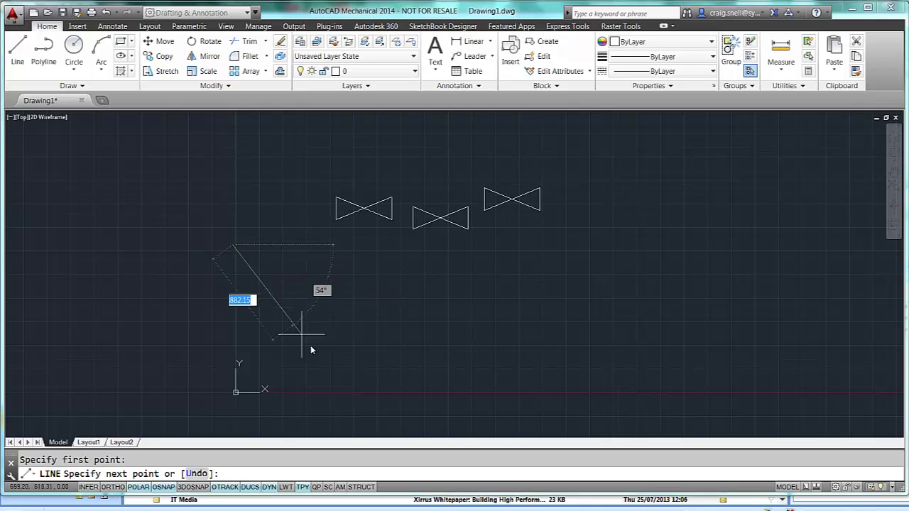
{"action": "left_click", "coordinate": [347, 399]}
{"action": "left_click", "coordinate": [431, 284]}
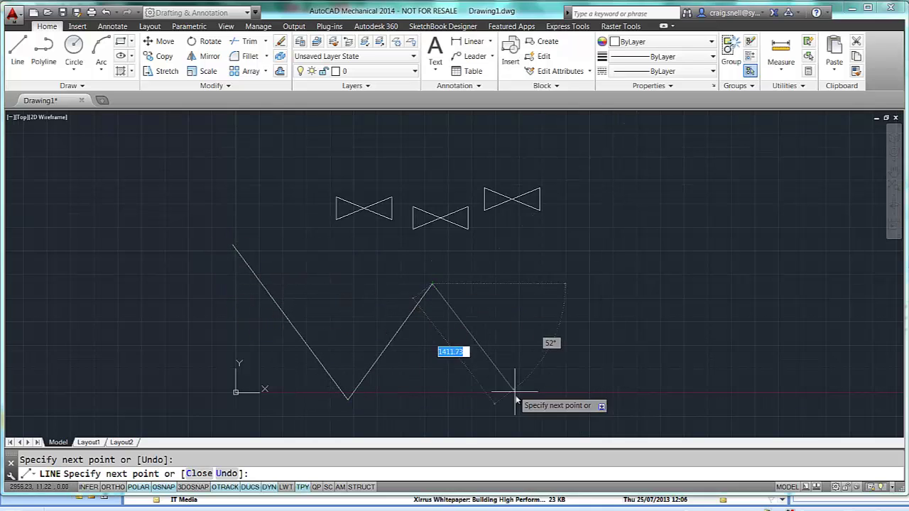
{"action": "left_click", "coordinate": [524, 407]}
{"action": "left_click", "coordinate": [663, 235]}
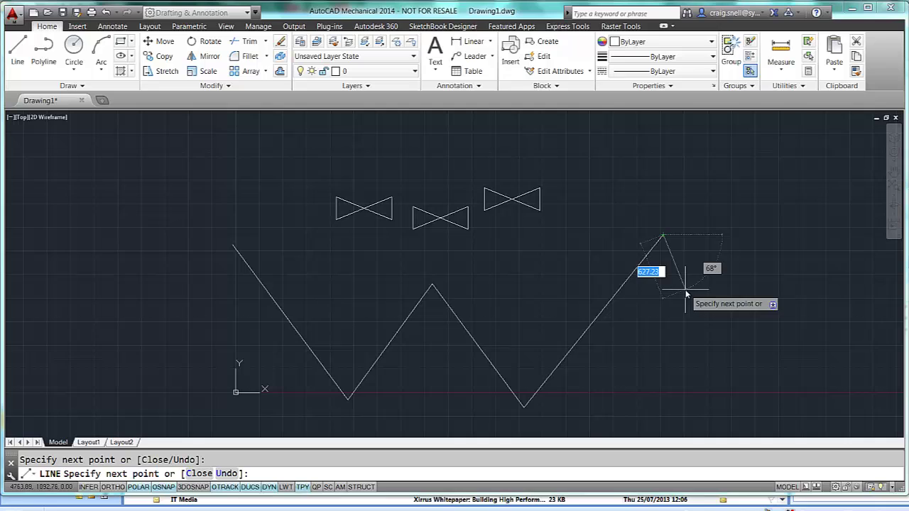
{"action": "right_click", "coordinate": [686, 293]}
{"action": "left_click", "coordinate": [705, 297]}
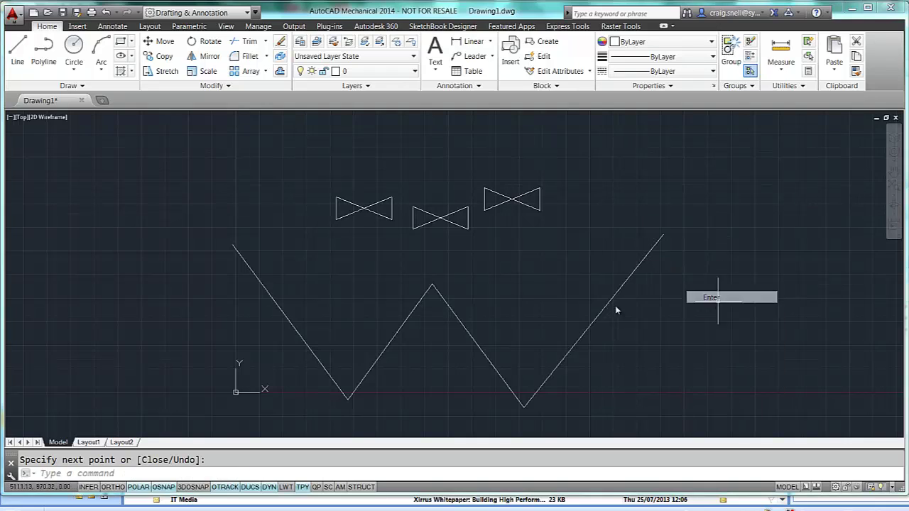
Step: Insert gate valves onto the first and second diagonals so they align with the slopes
{"action": "left_click", "coordinate": [77, 26]}
{"action": "left_click", "coordinate": [18, 51]}
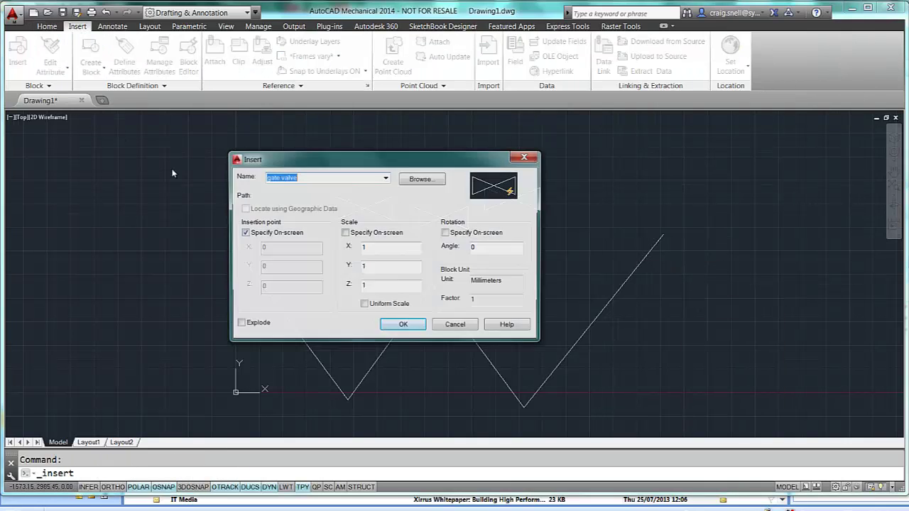
{"action": "left_click", "coordinate": [402, 324]}
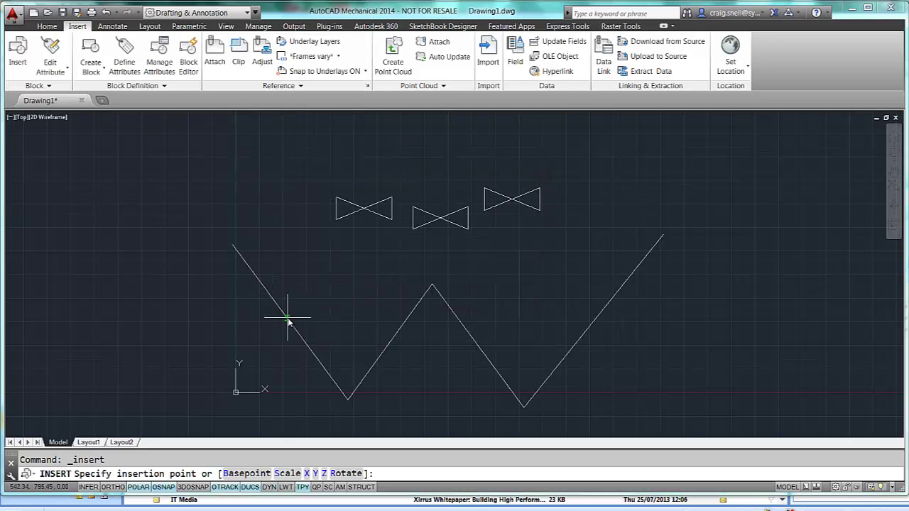
{"action": "left_click", "coordinate": [274, 301]}
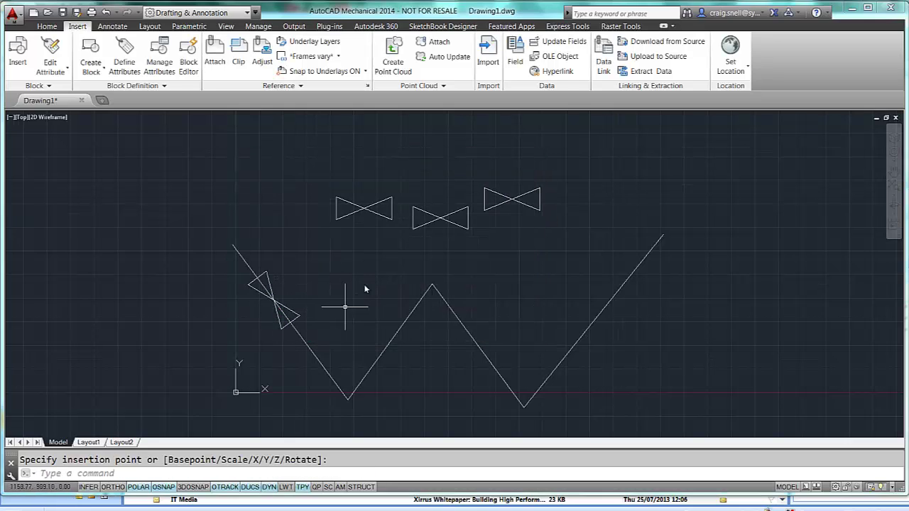
{"action": "left_click", "coordinate": [17, 55]}
{"action": "left_click", "coordinate": [403, 324]}
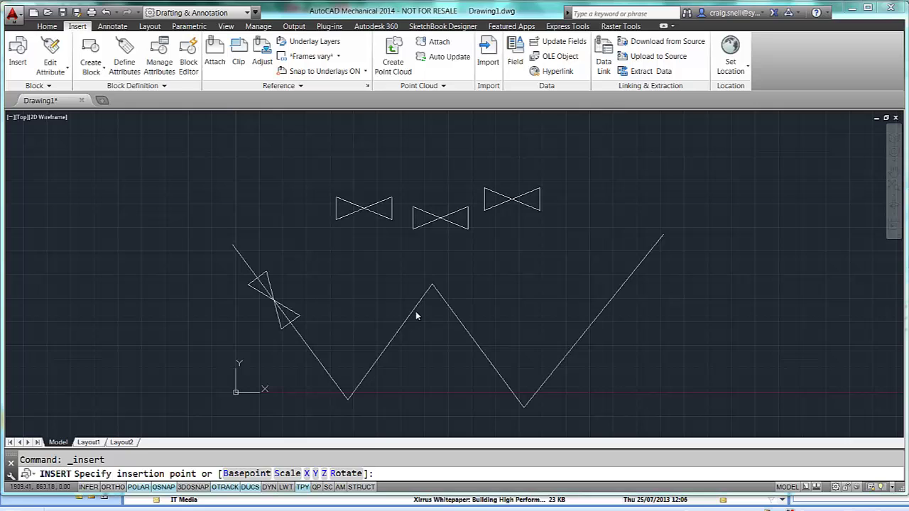
{"action": "left_click", "coordinate": [398, 331]}
Step: Insert gate valves onto the third and fourth diagonals, aligned with the line
{"action": "left_click", "coordinate": [17, 50]}
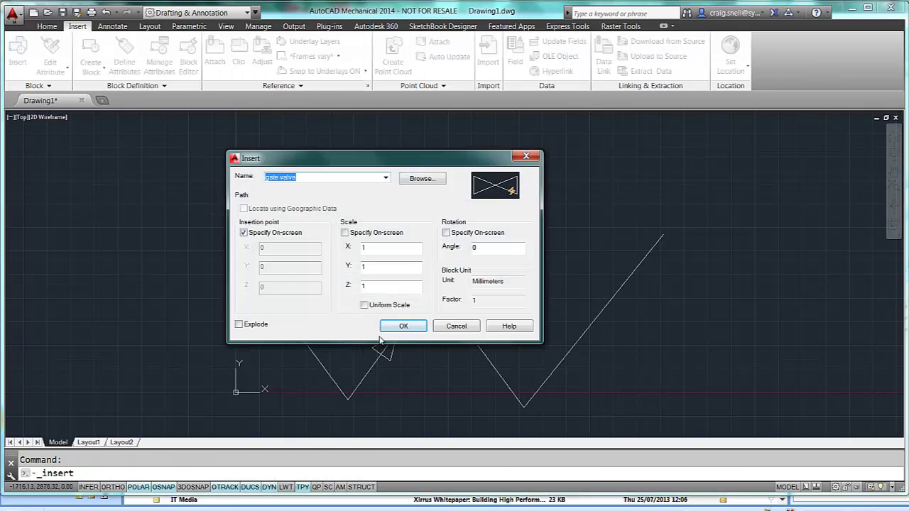
{"action": "left_click", "coordinate": [404, 325]}
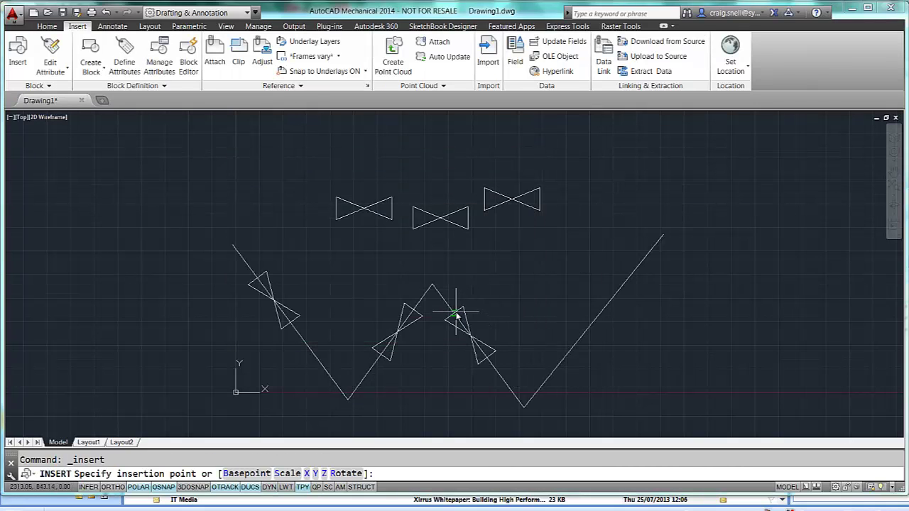
{"action": "left_click", "coordinate": [460, 313]}
{"action": "left_click", "coordinate": [16, 49]}
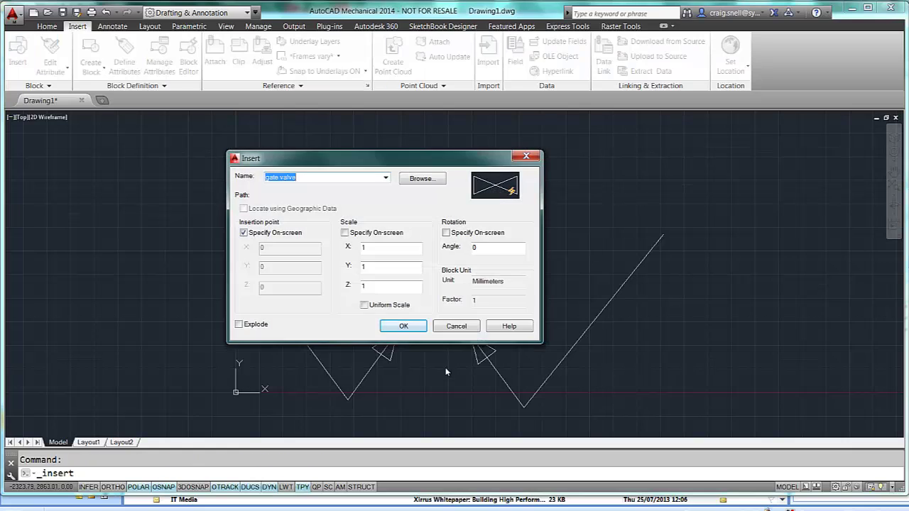
{"action": "left_click", "coordinate": [403, 324]}
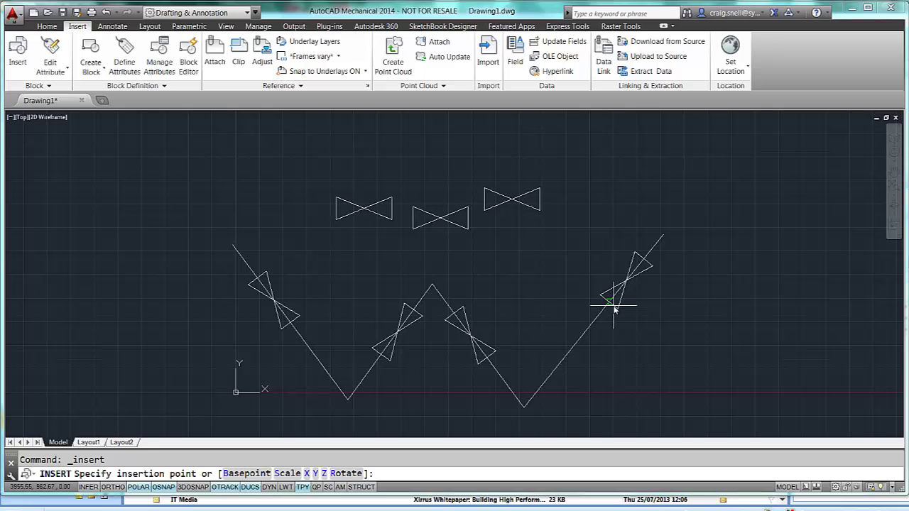
{"action": "left_click", "coordinate": [625, 282]}
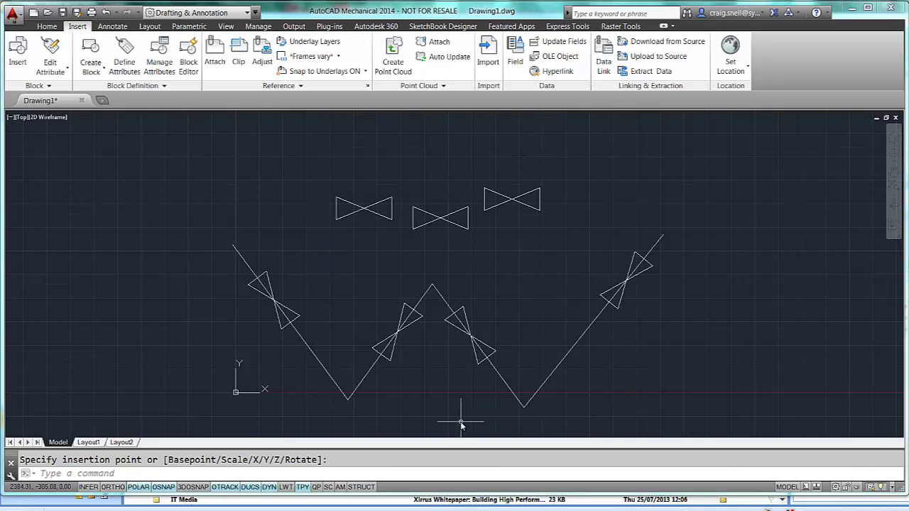